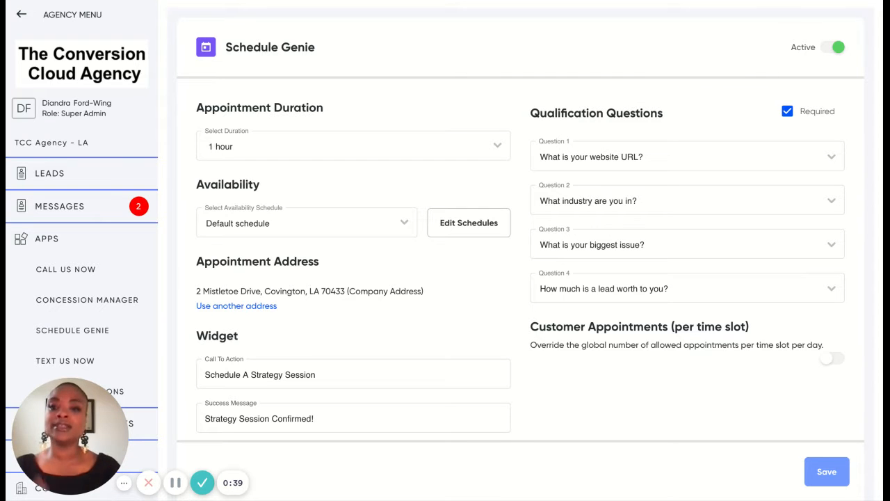
# - Select 1 hour as the appointment duration in the Schedule Genie settings
pyautogui.scroll(-1, 362, 154)
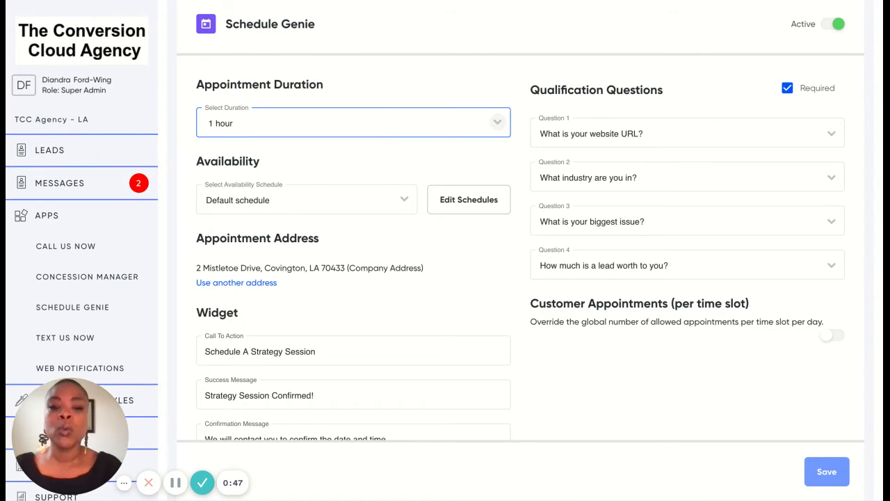
pyautogui.click(497, 122)
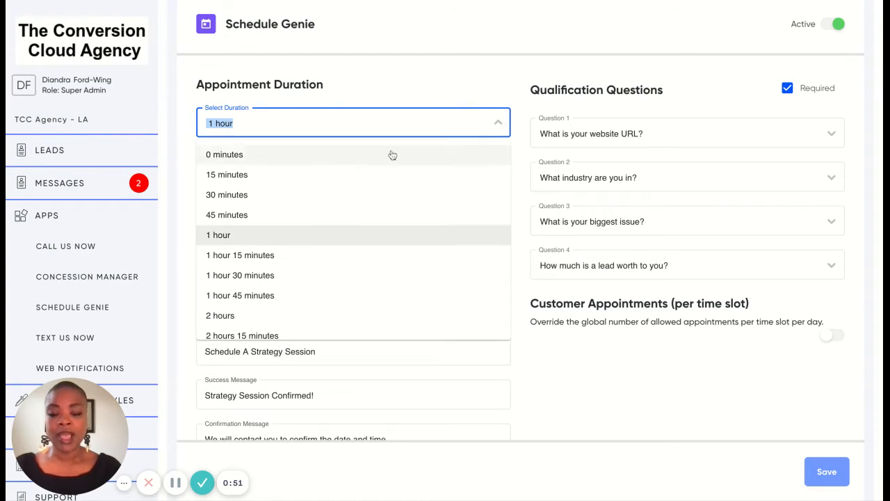
pyautogui.click(237, 234)
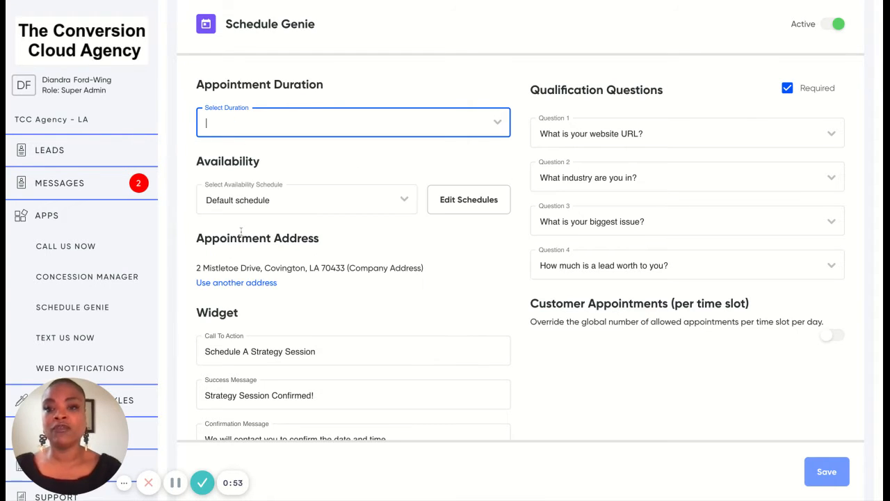
pyautogui.write('1')
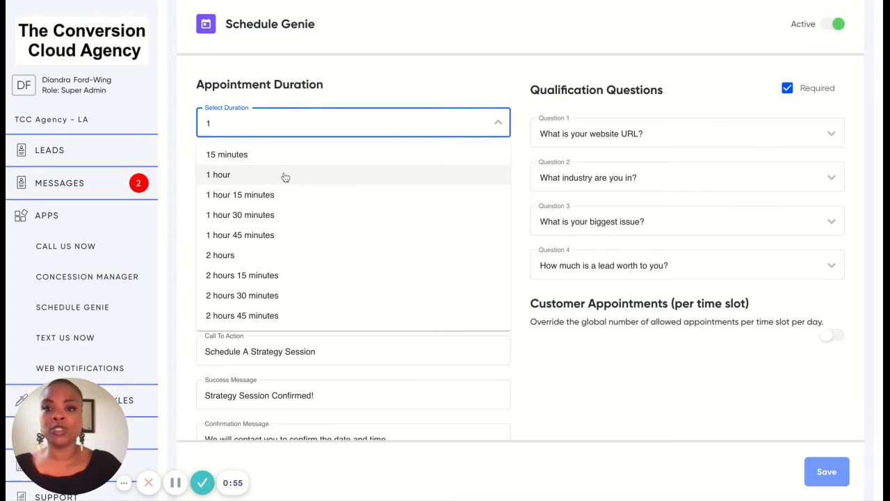
pyautogui.click(237, 178)
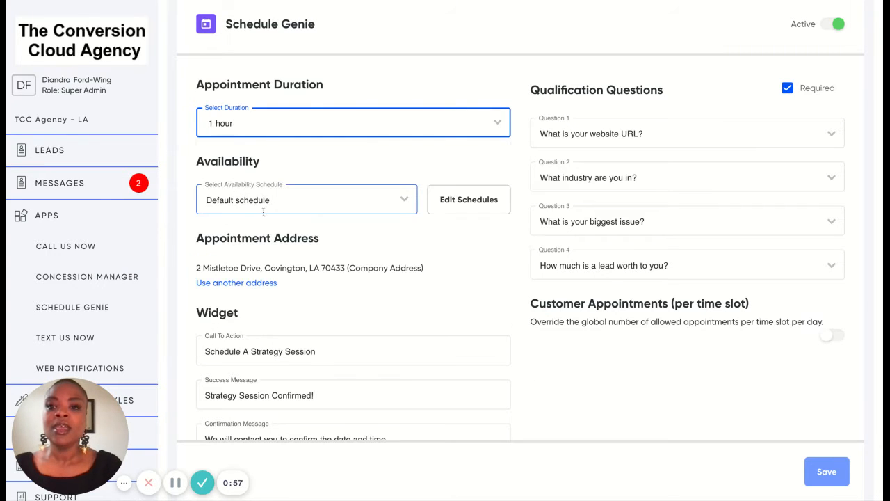
# - Set the time between appointments to 15 minutes in the scheduling settings
pyautogui.scroll(-5, 285, 266)
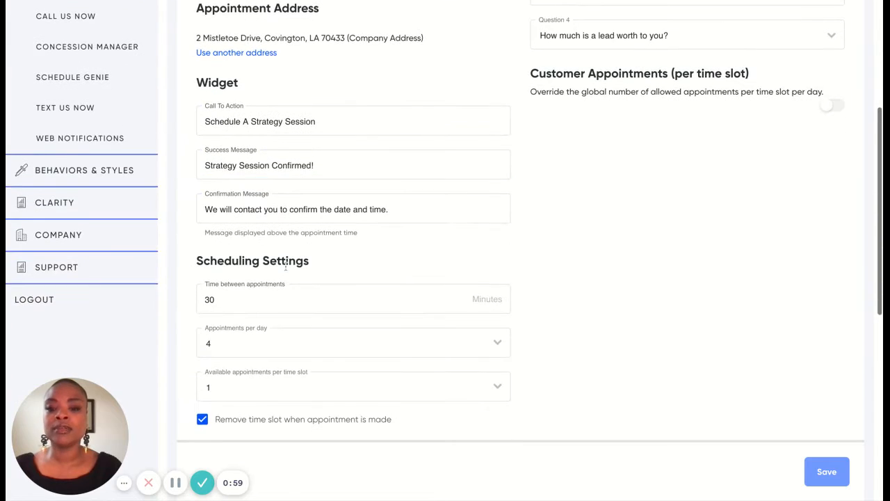
pyautogui.scroll(-1, 285, 266)
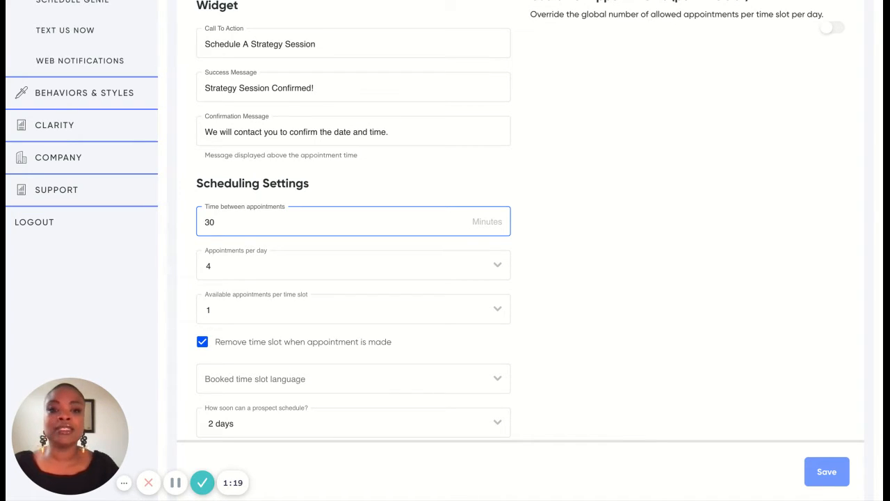
pyautogui.click(489, 224)
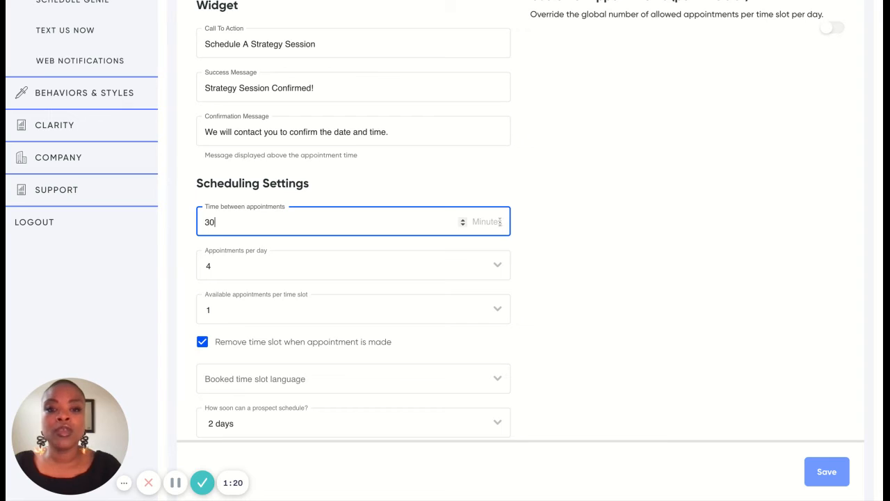
pyautogui.click(464, 225)
pyautogui.click(464, 225)
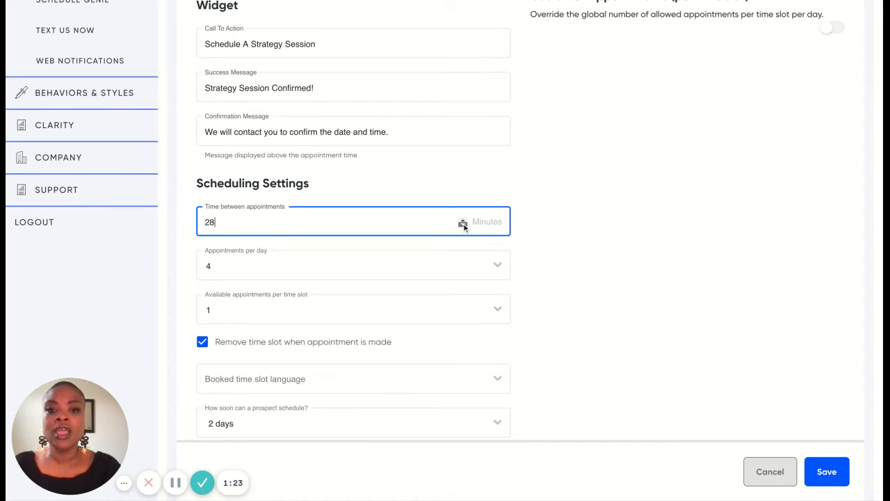
pyautogui.click(463, 224)
pyautogui.click(464, 224)
pyautogui.click(463, 225)
pyautogui.click(463, 225)
pyautogui.click(463, 225)
pyautogui.click(463, 224)
pyautogui.click(463, 225)
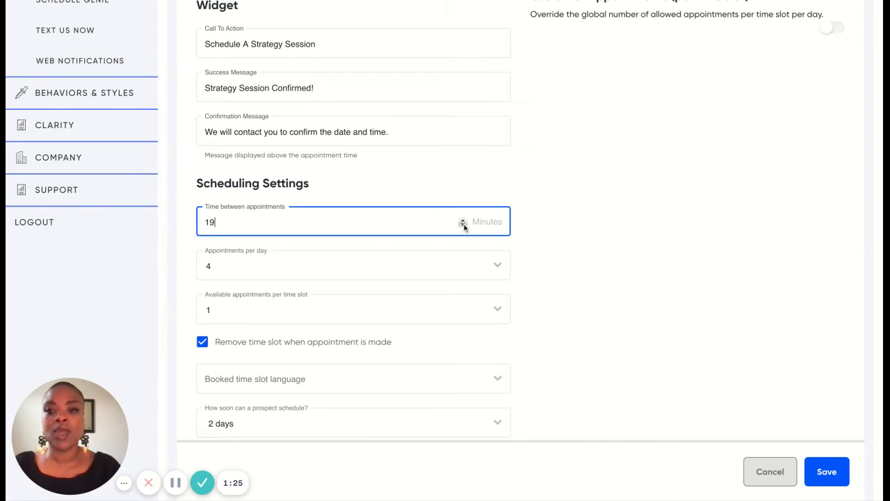
pyautogui.click(463, 225)
pyautogui.click(463, 225)
pyautogui.click(463, 224)
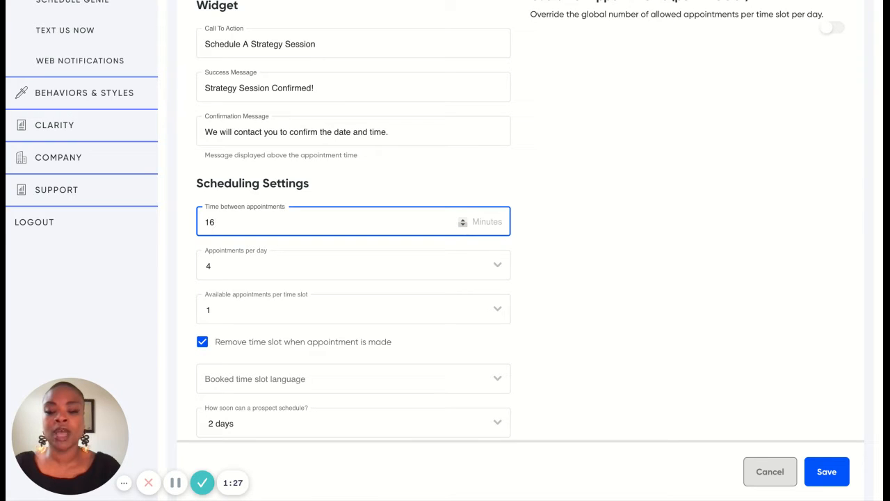
pyautogui.click(463, 225)
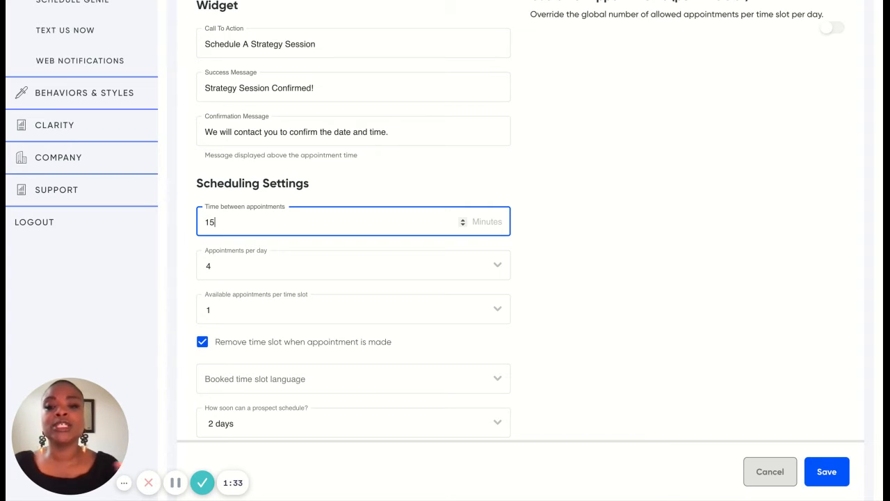
# - Set the number of appointments per day to No limit
pyautogui.click(495, 273)
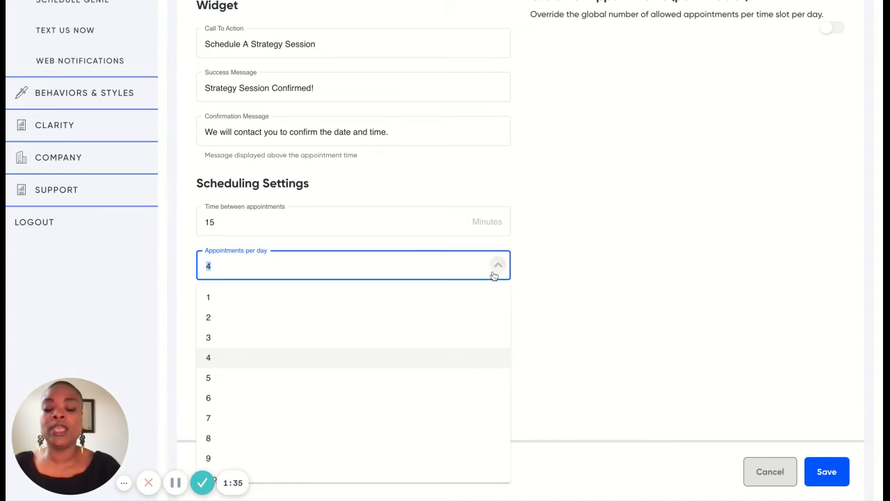
pyautogui.scroll(-5, 421, 382)
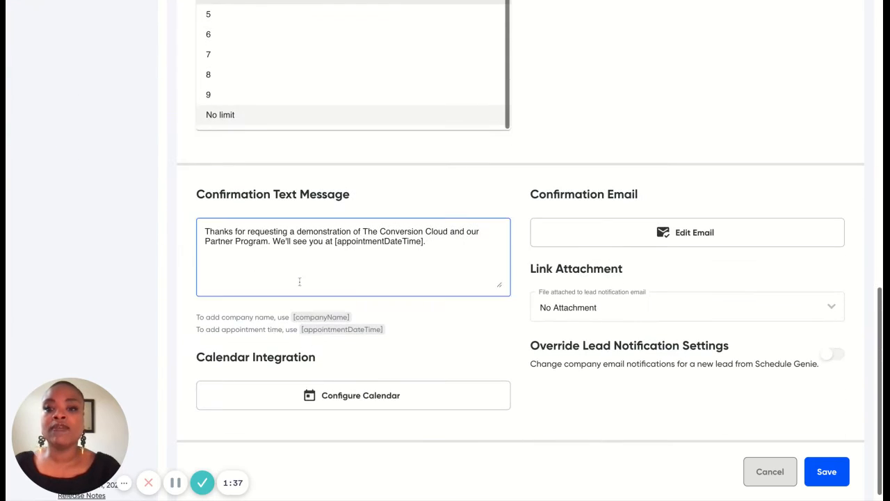
pyautogui.click(248, 115)
pyautogui.scroll(5, 353, 137)
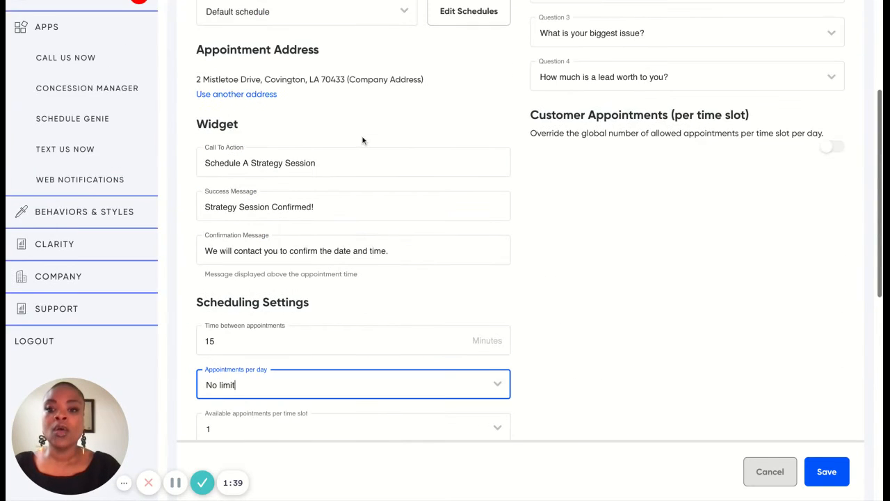
# - Limit the appointments per day to 1 in the scheduling settings
pyautogui.scroll(-1, 362, 140)
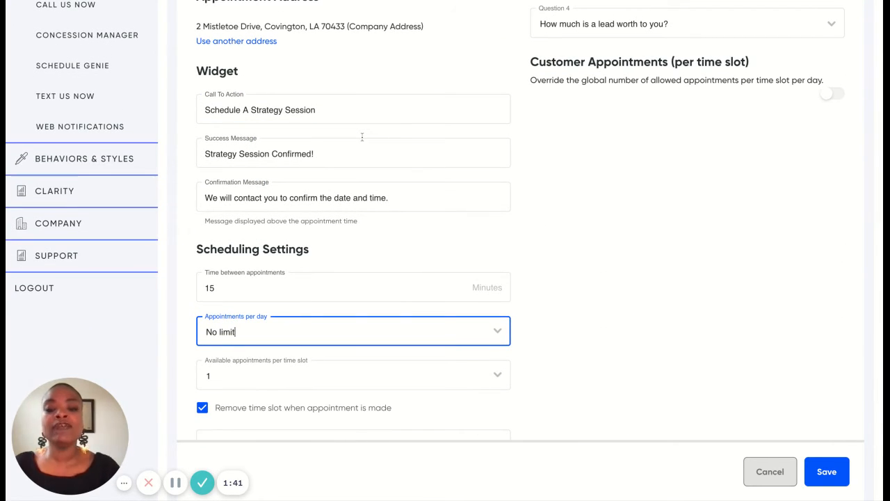
pyautogui.click(497, 338)
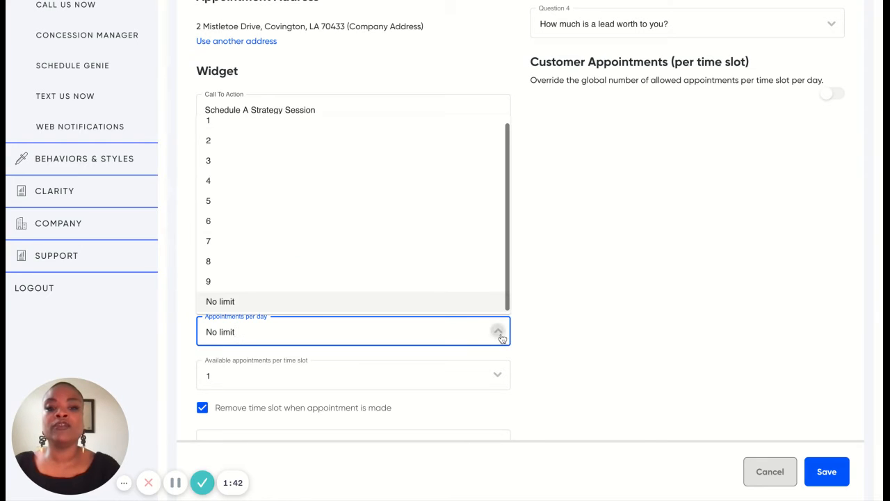
pyautogui.click(236, 130)
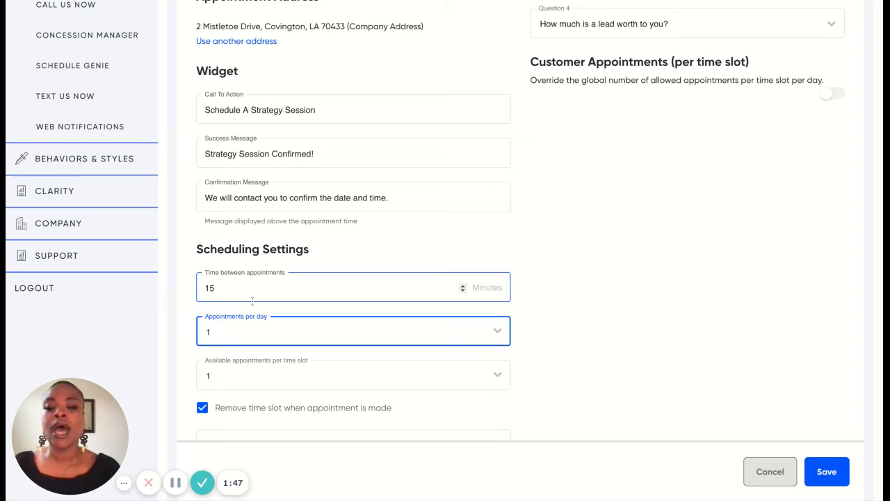
# - Allow prospects to schedule up to 1 year in advance
pyautogui.scroll(-3, 278, 301)
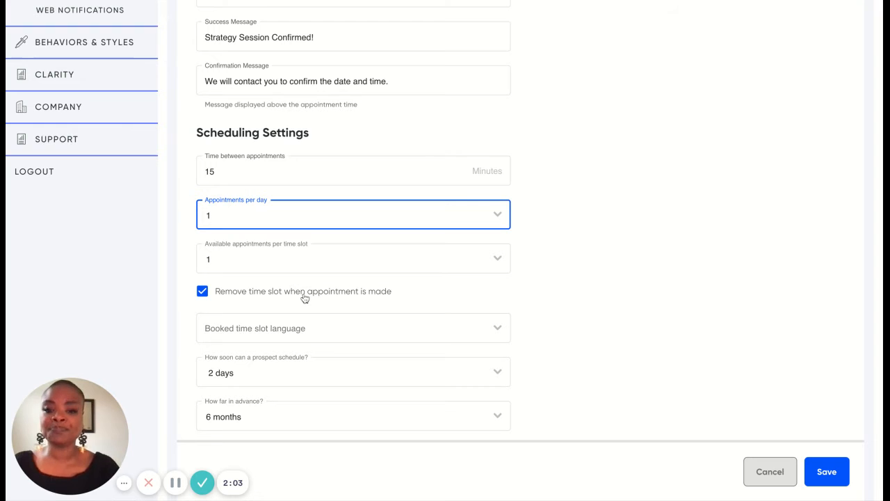
pyautogui.scroll(-3, 305, 298)
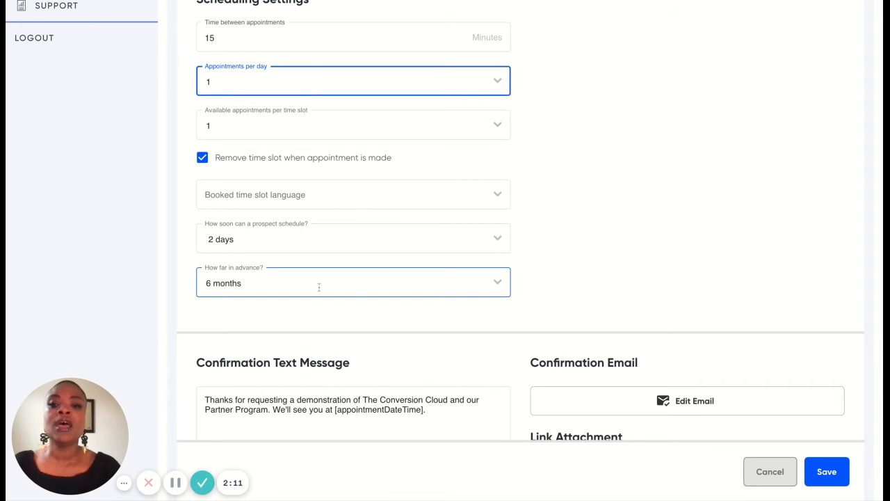
pyautogui.click(499, 286)
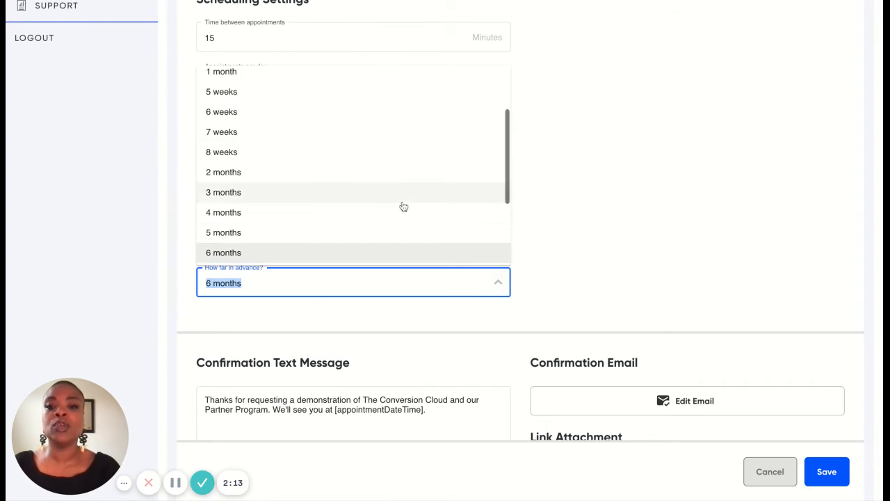
pyautogui.scroll(-2, 403, 206)
pyautogui.scroll(-3, 403, 206)
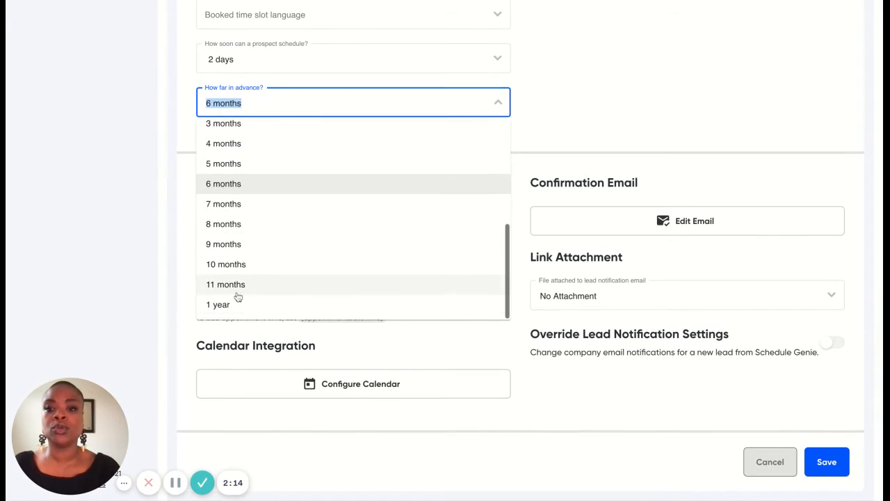
pyautogui.click(269, 299)
# - Save the Schedule Genie settings and dismiss the update notification
pyautogui.scroll(7, 599, 144)
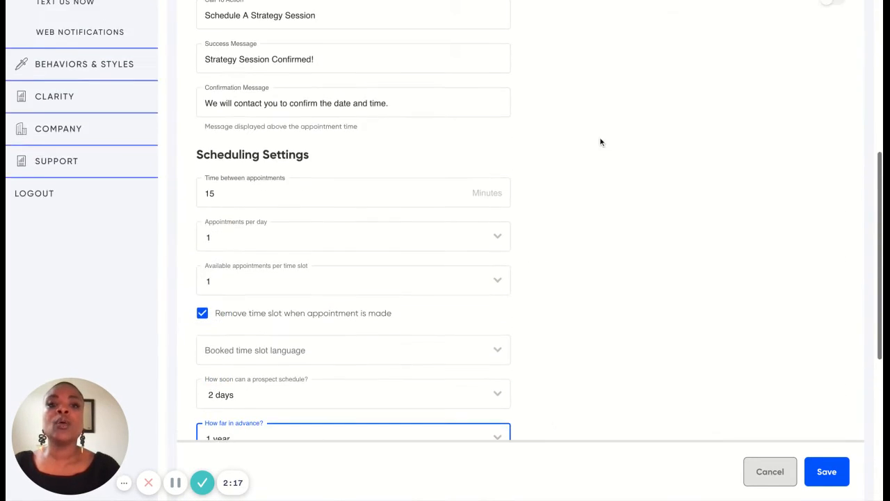
pyautogui.scroll(3, 601, 141)
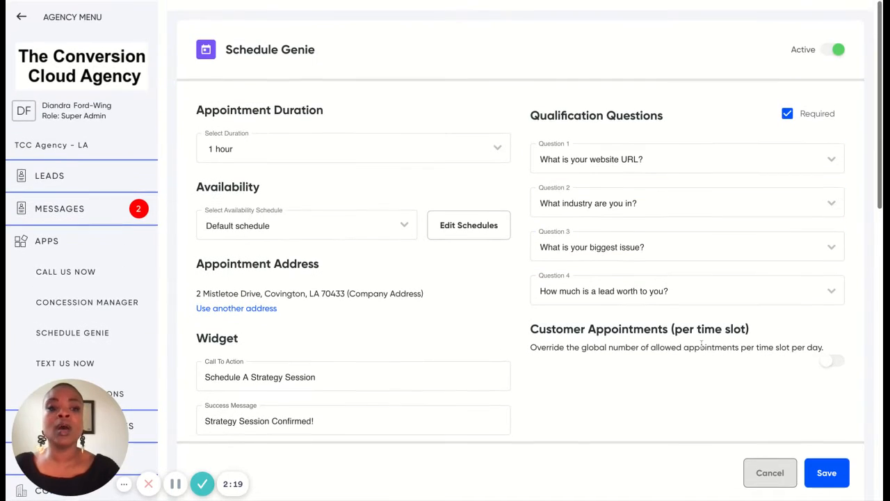
pyautogui.click(820, 472)
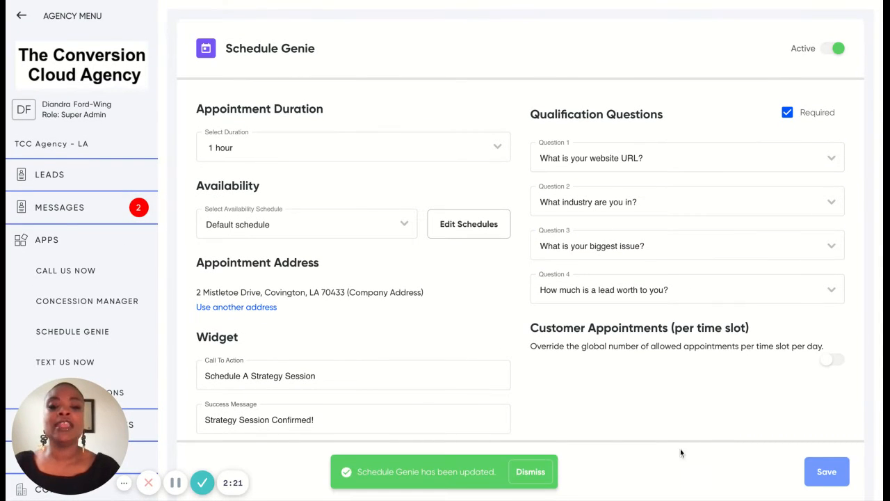
pyautogui.click(529, 472)
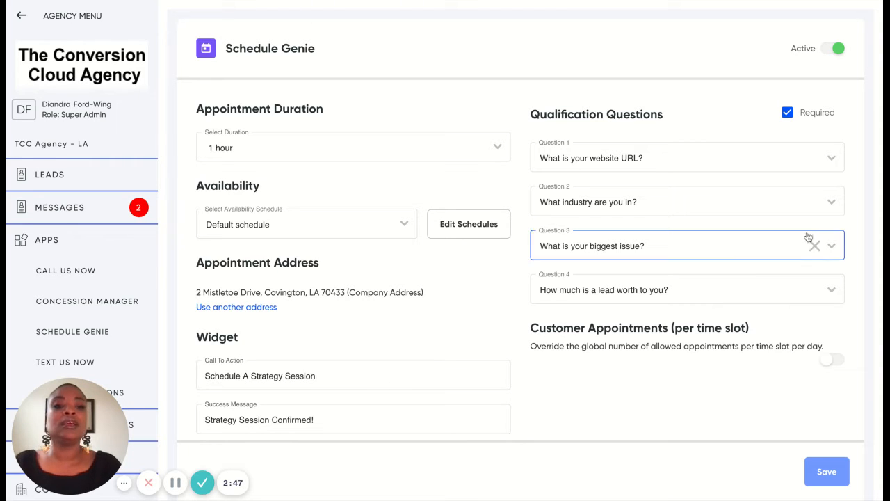
# - Look through the choices for qualification question 1, and switch the questions' Required option off and back on
pyautogui.click(833, 159)
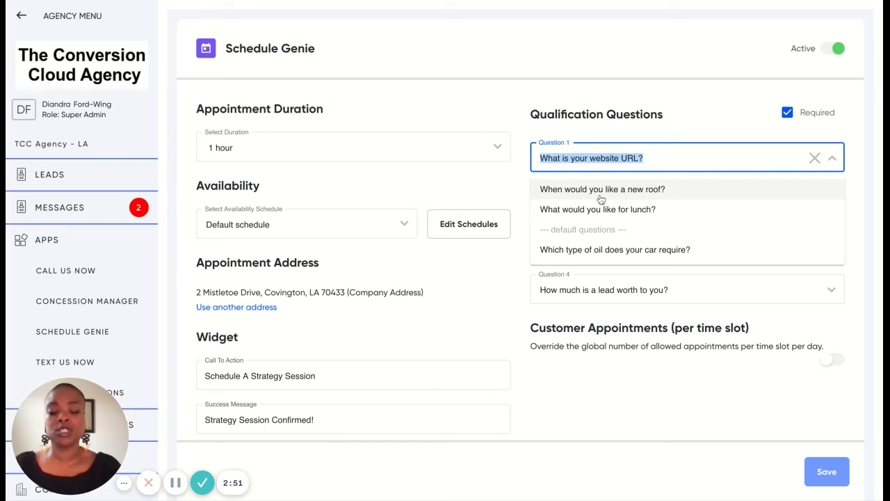
pyautogui.click(704, 105)
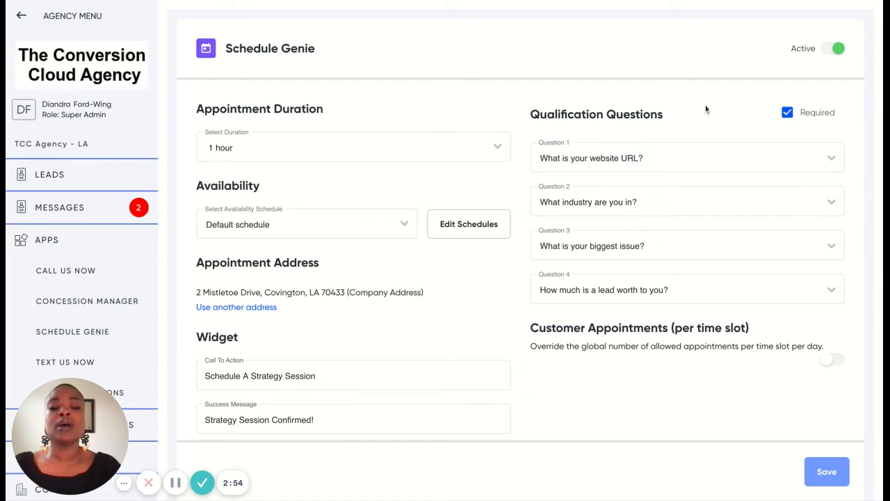
pyautogui.click(787, 116)
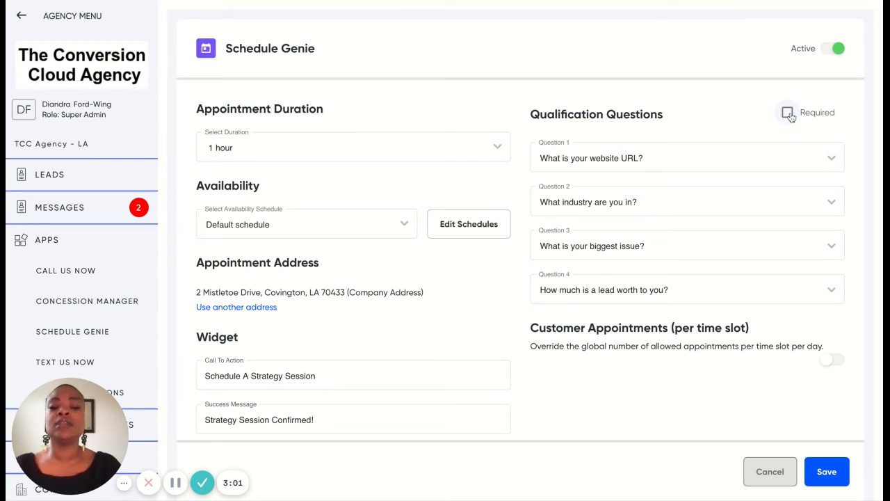
pyautogui.click(787, 115)
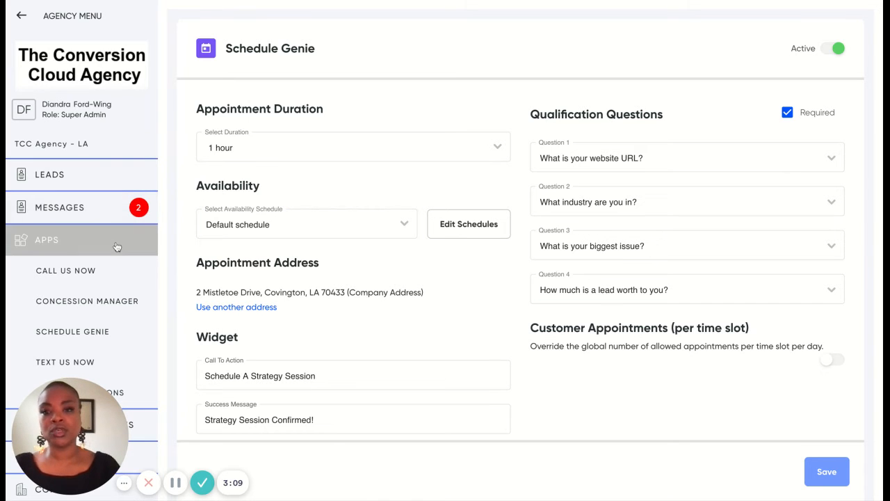
# - Go to the company's availability schedules and open the Default schedule for editing
pyautogui.scroll(-5, 116, 246)
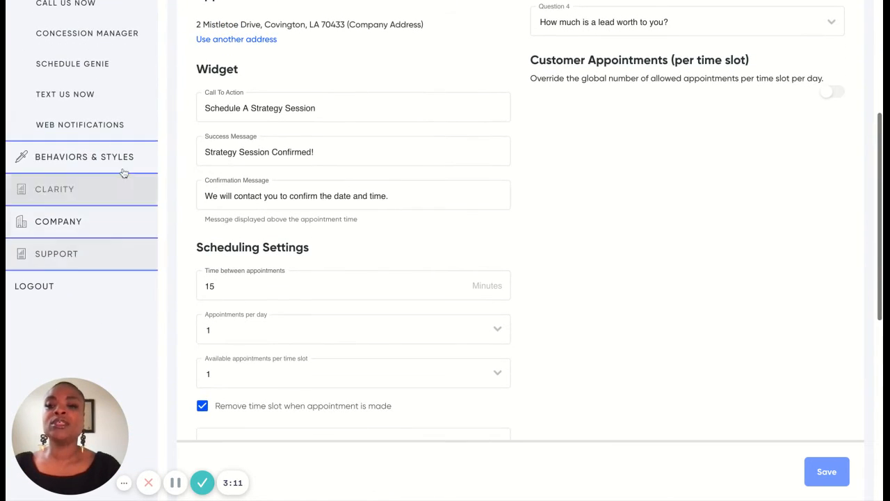
pyautogui.click(51, 230)
pyautogui.click(82, 170)
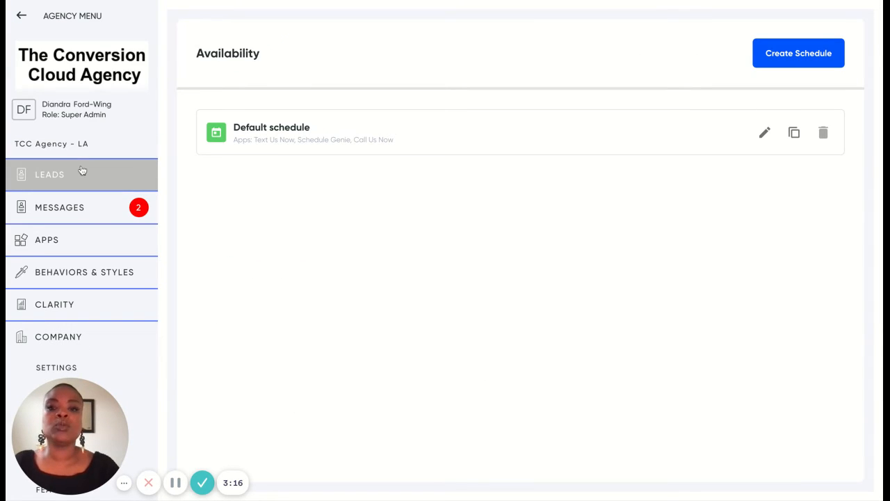
pyautogui.click(268, 128)
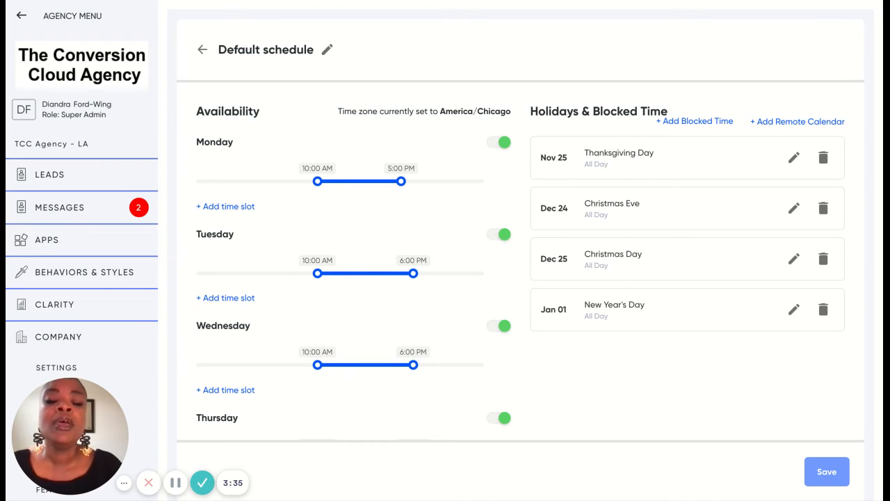
# - Try moving the start and end times of Monday's availability slot in the Default schedule
pyautogui.moveTo(317, 181)
pyautogui.mouseDown()
pyautogui.moveTo(292, 181)
pyautogui.moveTo(317, 181)
pyautogui.mouseUp()
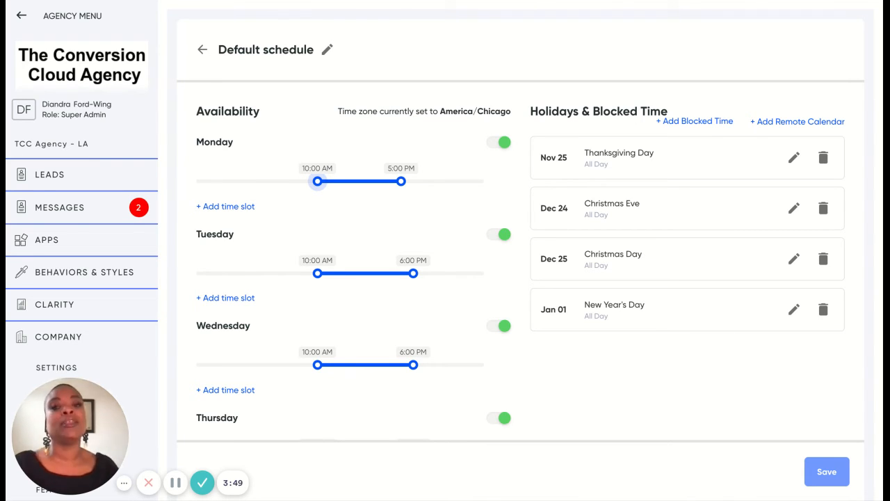
pyautogui.moveTo(404, 183); pyautogui.dragTo(401, 183)
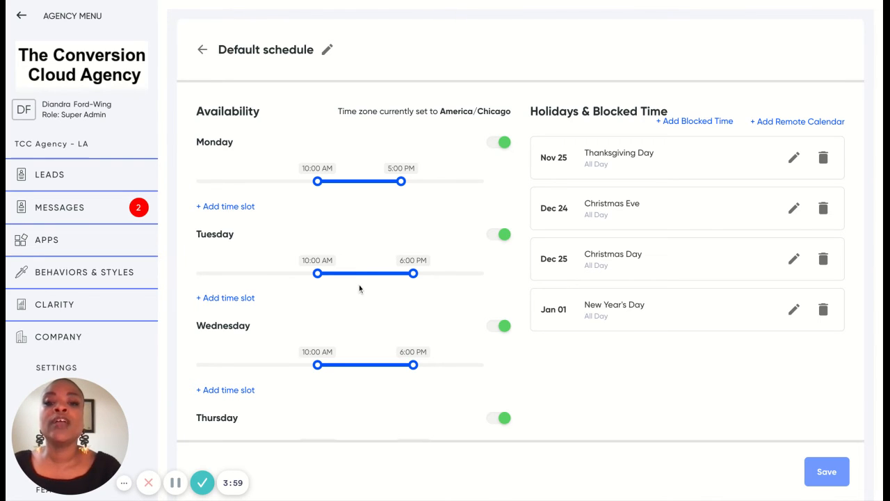
# - Turn on Saturday's availability in the Default schedule and switch it back off
pyautogui.scroll(-2, 359, 285)
pyautogui.scroll(-3, 360, 287)
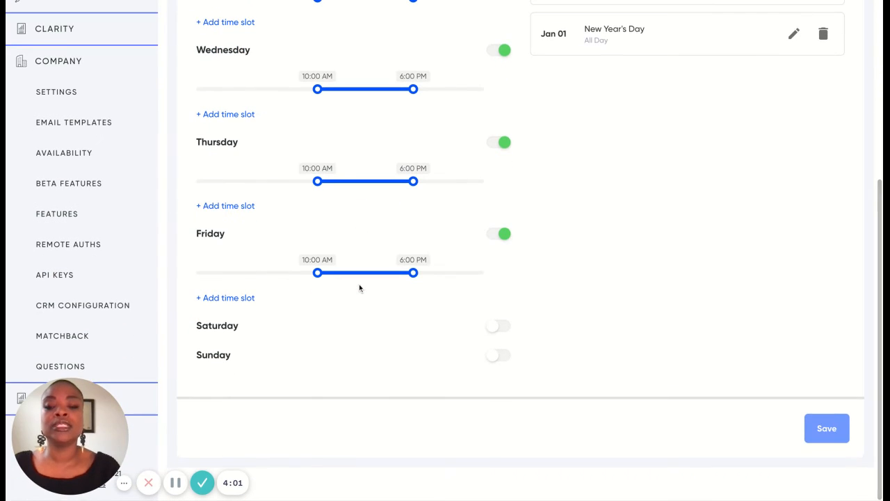
pyautogui.click(495, 329)
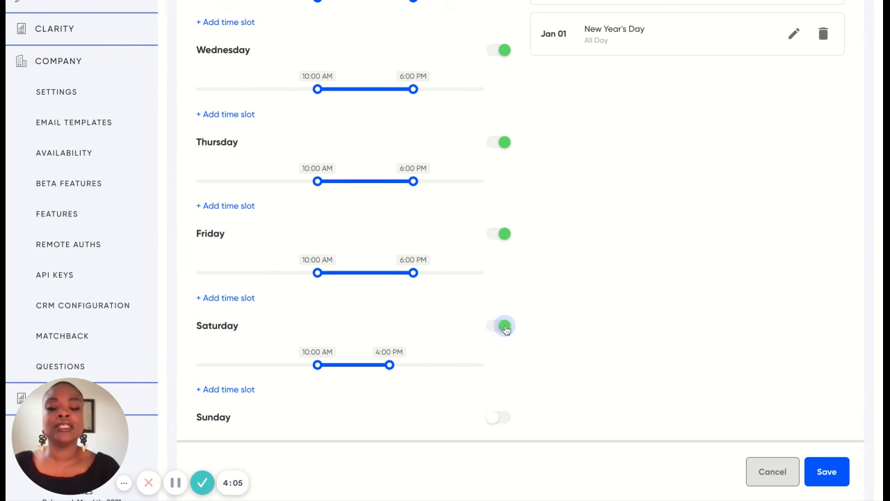
pyautogui.click(504, 327)
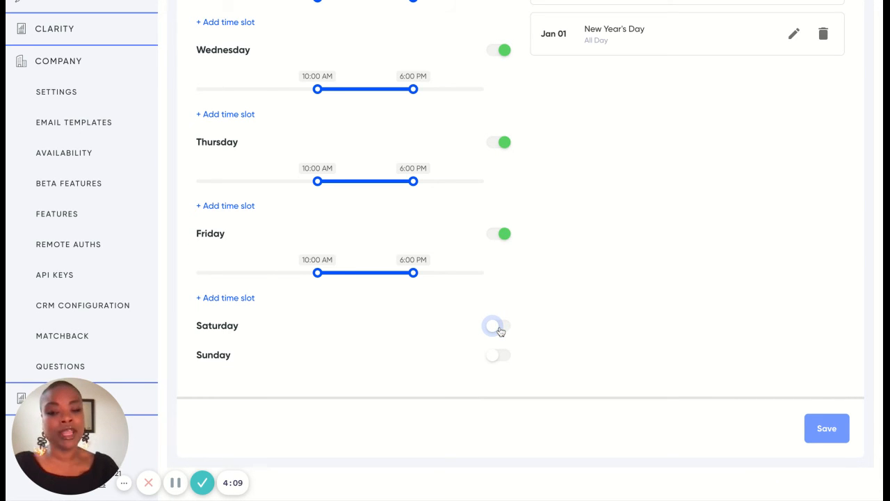
# - Start a new blocked time in the Default schedule's Holidays & Blocked Time and name it Easter
pyautogui.scroll(5, 498, 329)
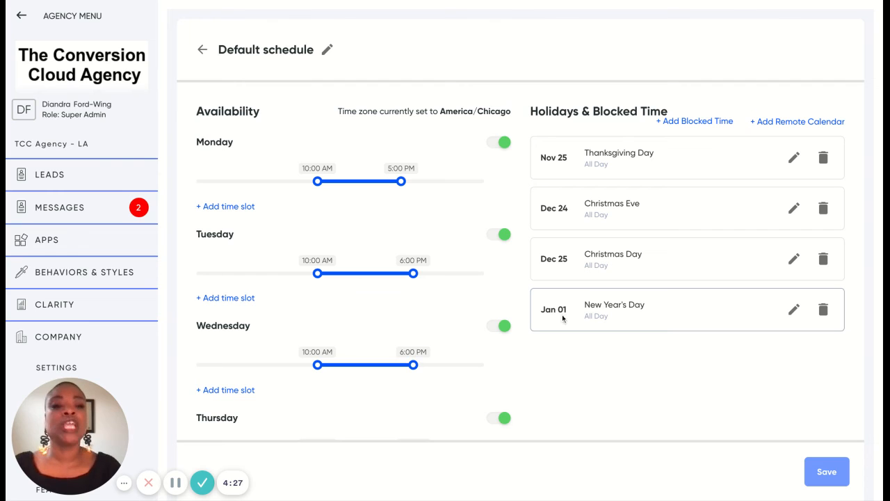
pyautogui.click(679, 122)
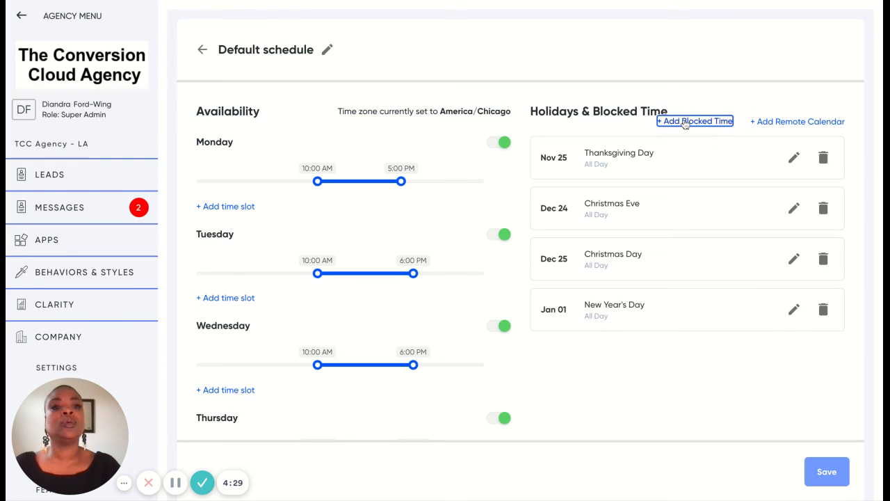
pyautogui.write('W')
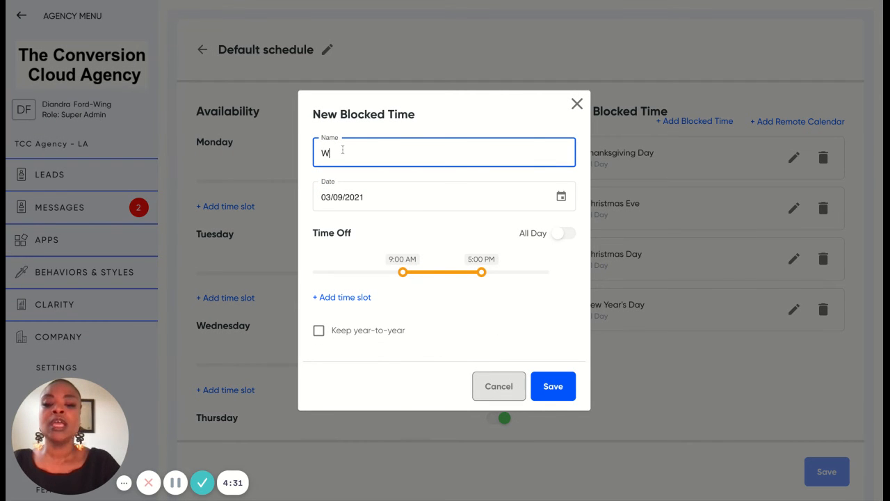
pyautogui.press('BackSpace')
pyautogui.write('Eas')
pyautogui.press('BackSpace')
pyautogui.press('BackSpace')
pyautogui.write('aster')
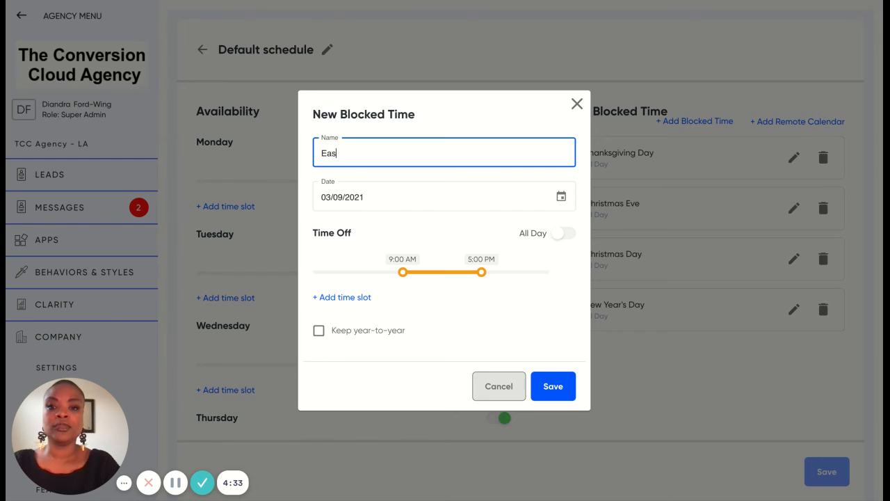
# - Set the Easter blocked time's date to 04/04/2021, make it All Day, and save it
pyautogui.click(561, 198)
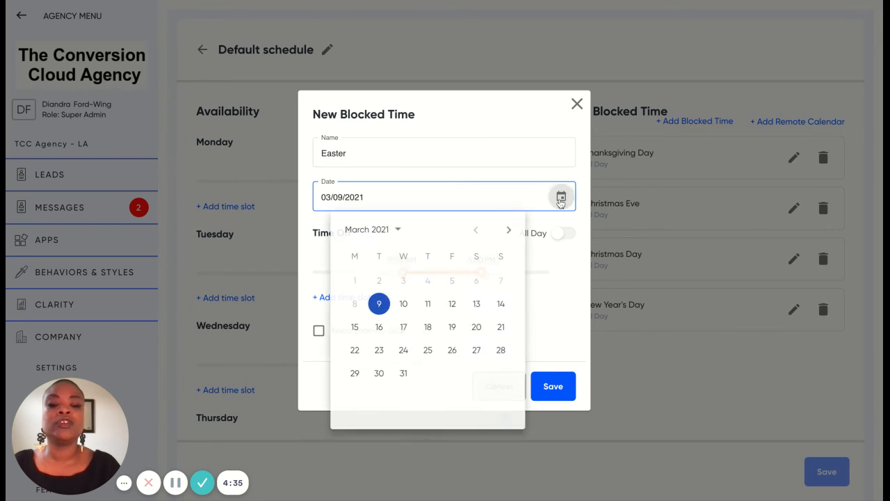
pyautogui.click(508, 230)
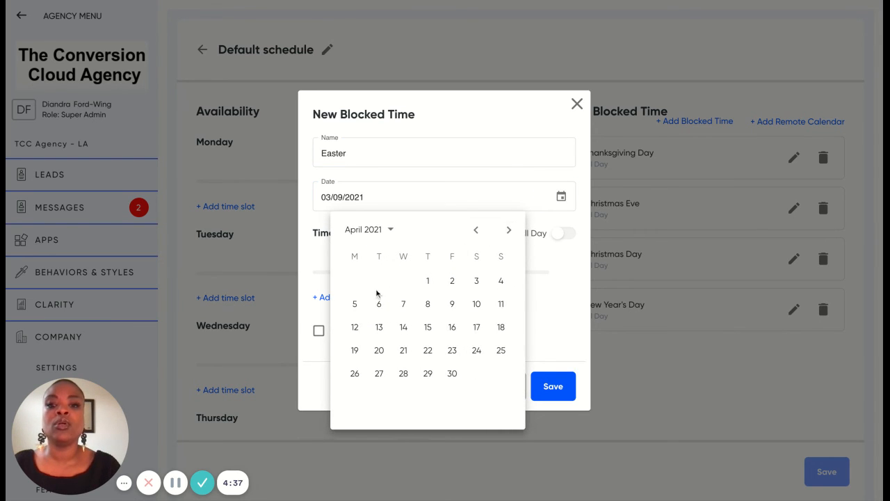
pyautogui.click(500, 282)
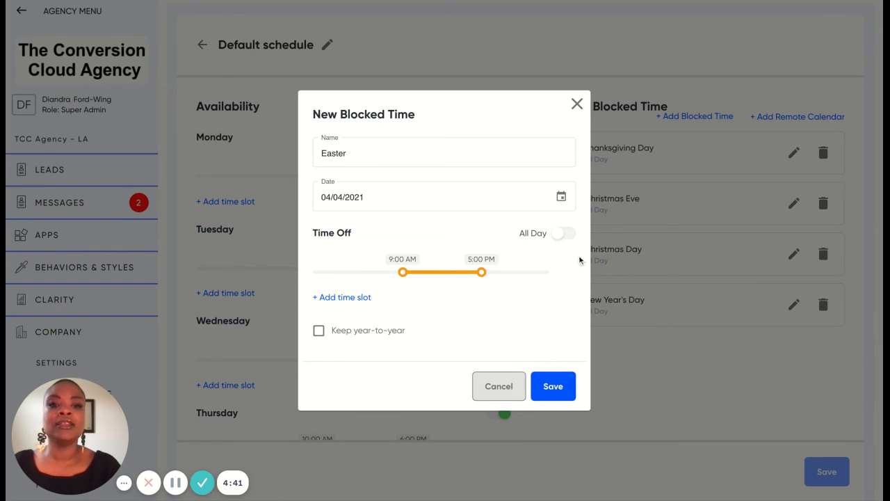
pyautogui.click(562, 234)
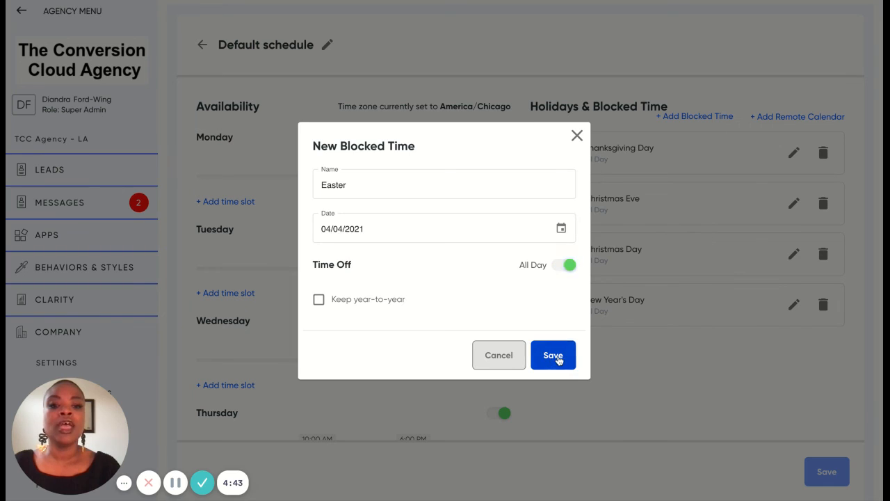
pyautogui.click(553, 355)
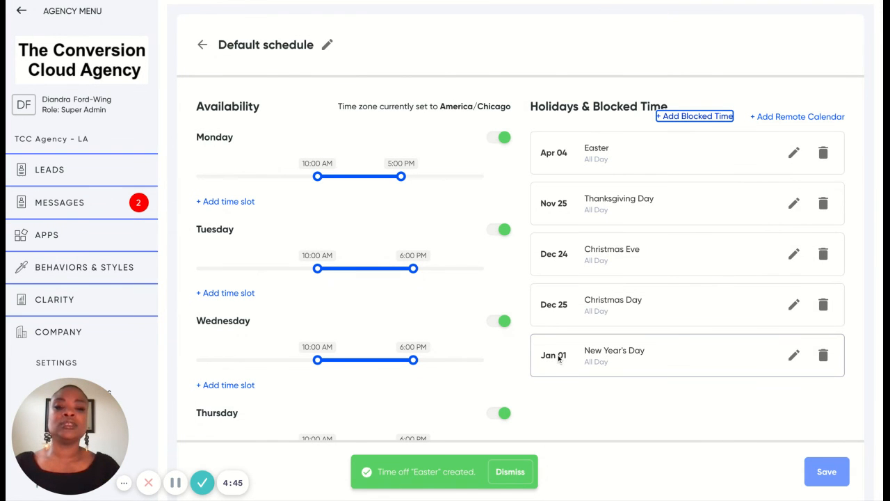